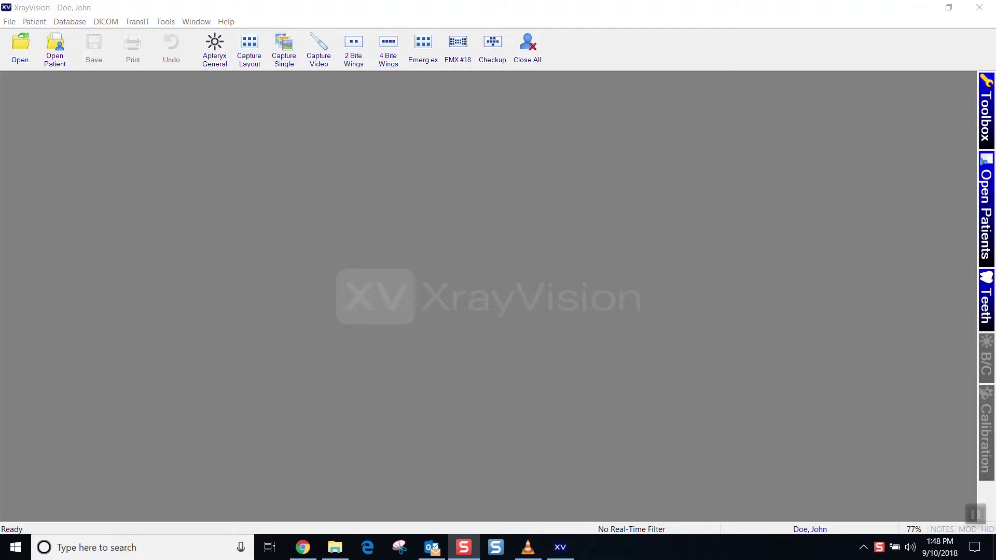
# - Open the patient's saved X-ray image of teeth 4, 5 and 6
pyautogui.click(19, 44)
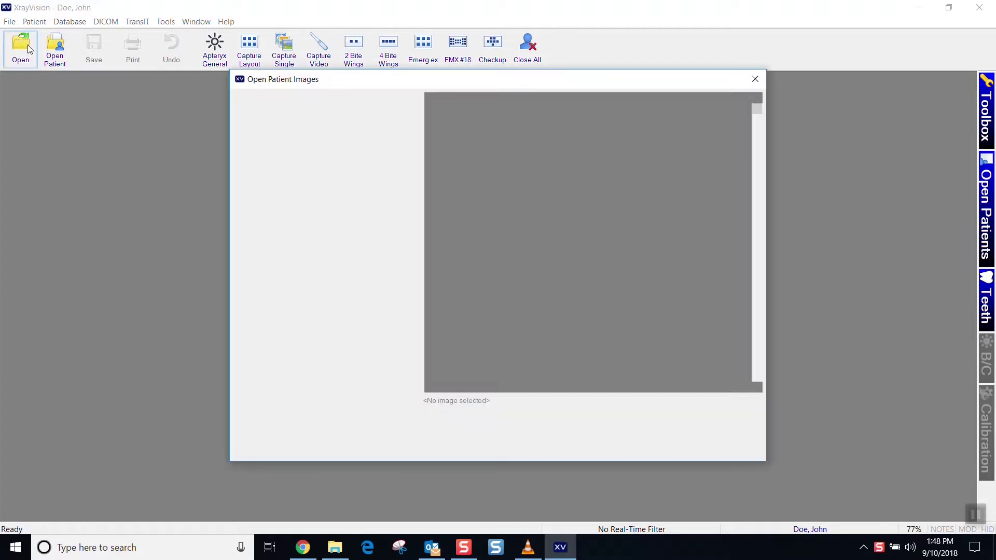
pyautogui.doubleClick(490, 250)
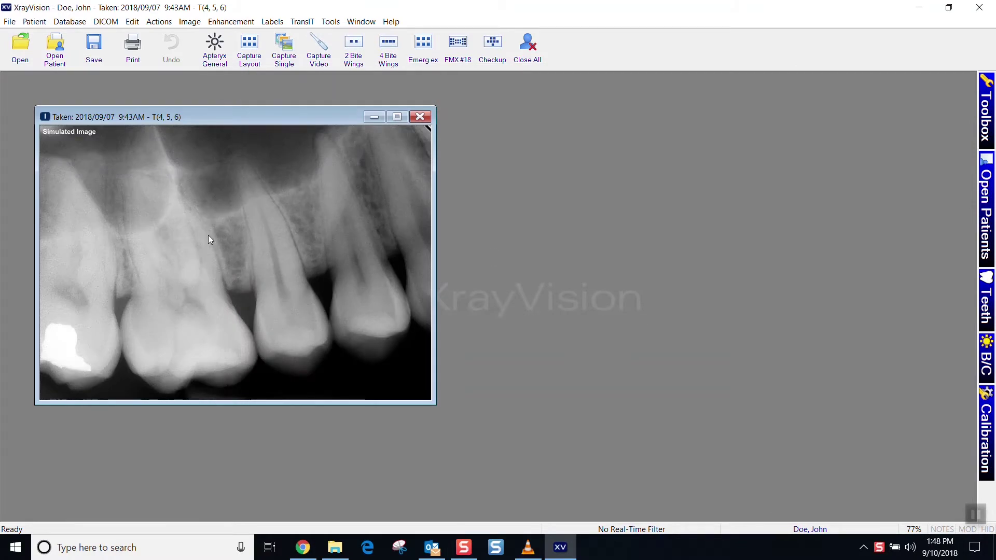
# - Create a new auto export named "Exported Images"
pyautogui.click(10, 23)
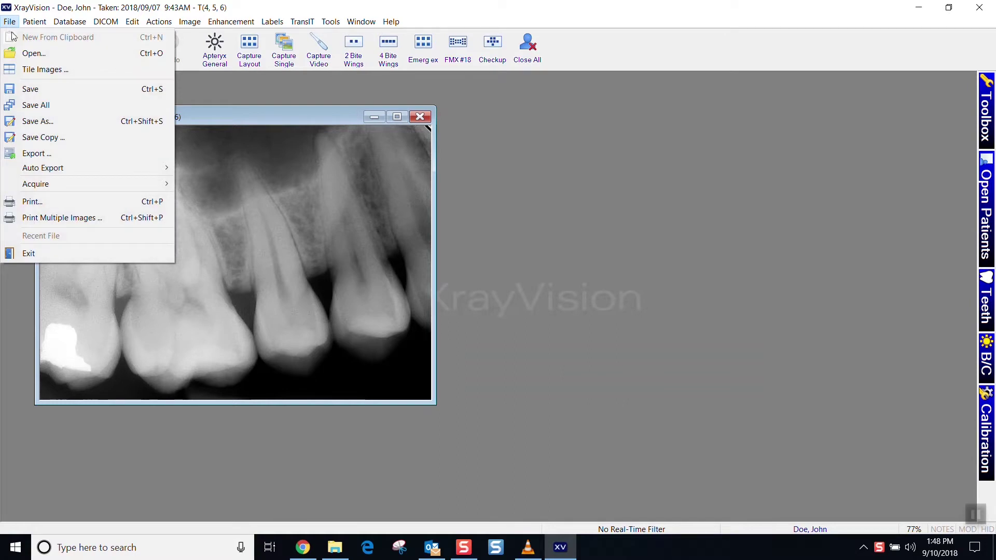
pyautogui.moveTo(63, 167)
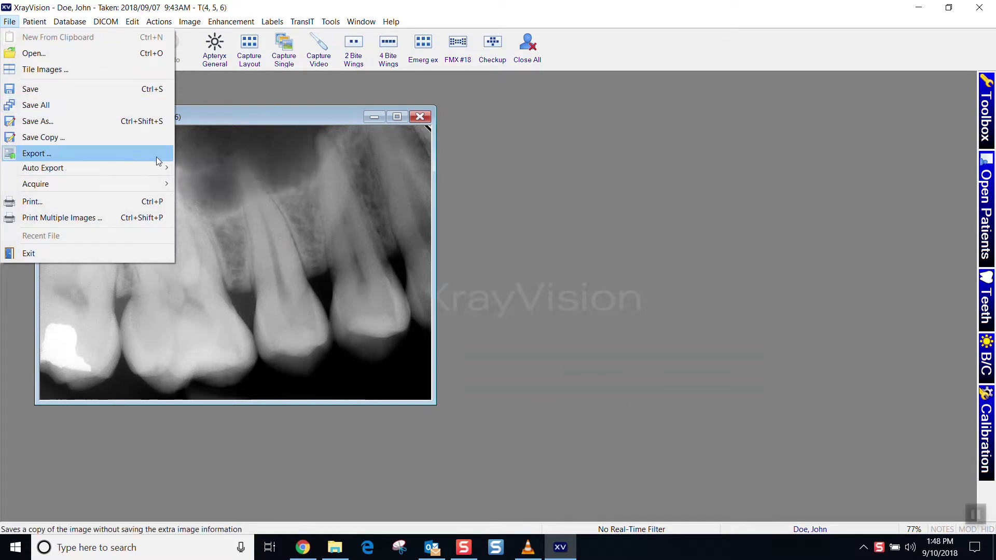
pyautogui.moveTo(162, 170)
pyautogui.click(202, 171)
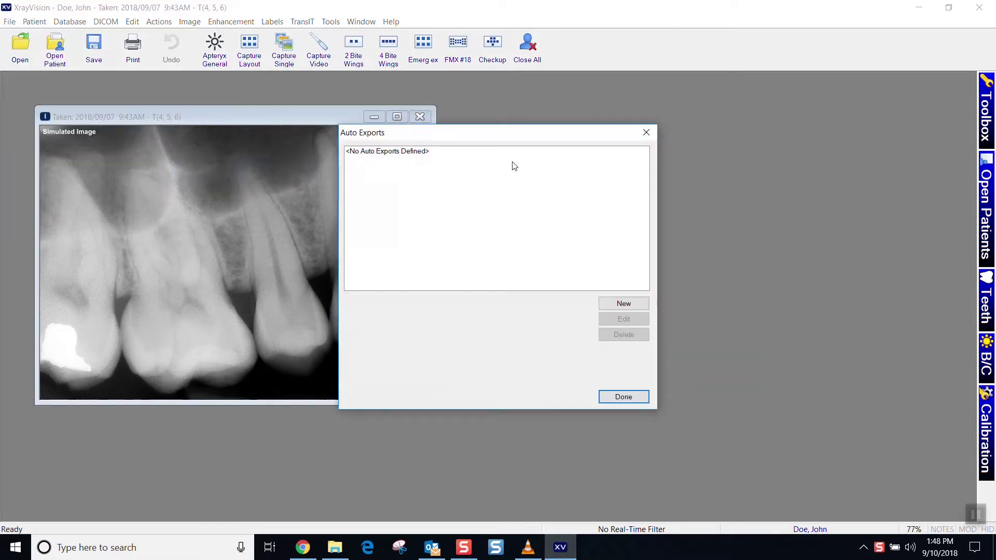
pyautogui.click(637, 303)
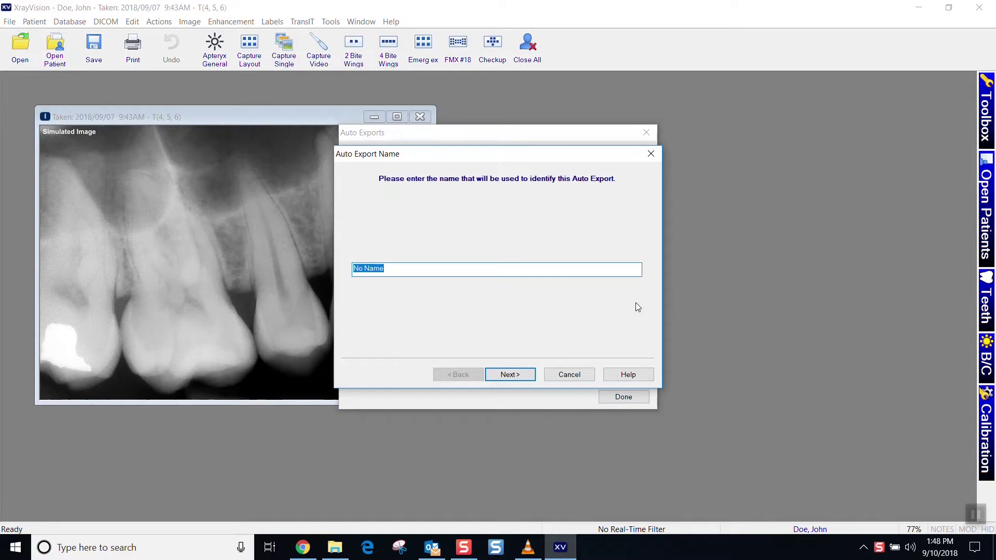
pyautogui.write('Exported Images')
pyautogui.click(510, 375)
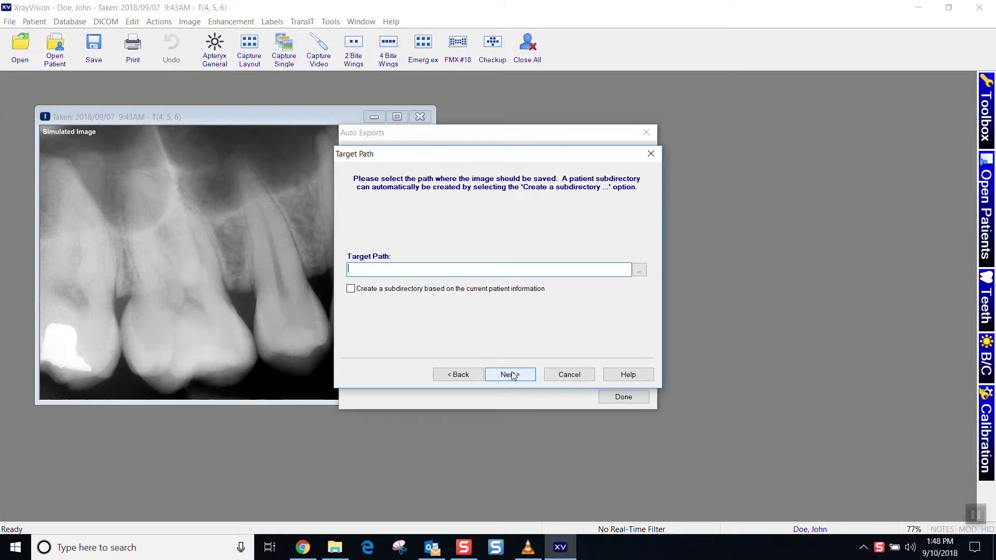
# - Browse for the target path and create a folder named "Exported Images" on the Desktop
pyautogui.click(639, 270)
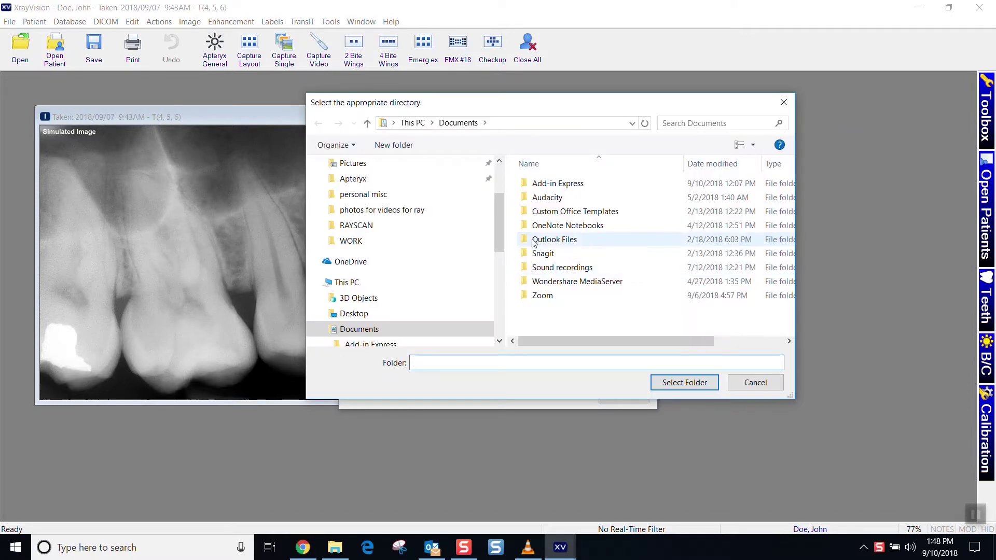
pyautogui.click(490, 223)
pyautogui.moveTo(499, 229); pyautogui.dragTo(495, 170)
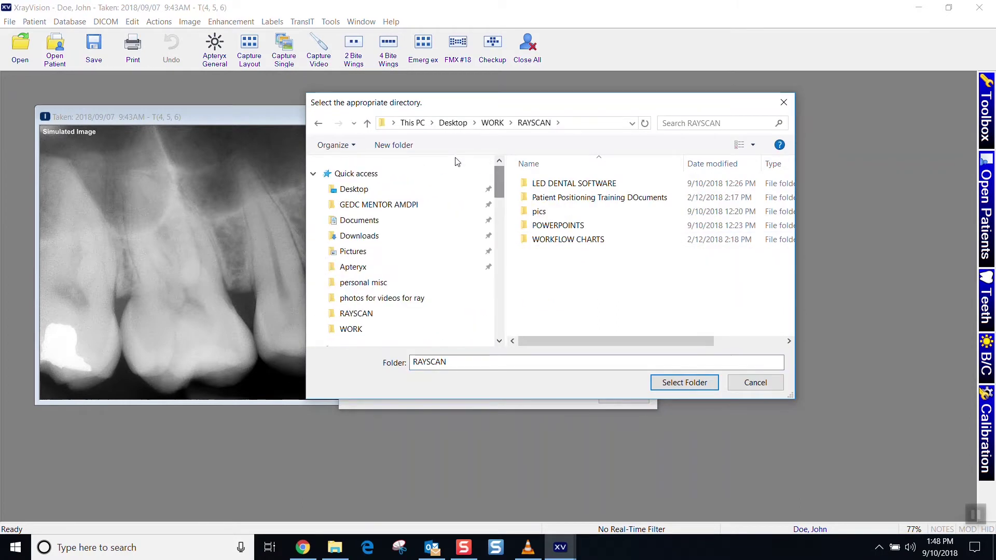
pyautogui.click(426, 192)
pyautogui.moveTo(791, 179); pyautogui.dragTo(804, 287)
pyautogui.rightClick(748, 288)
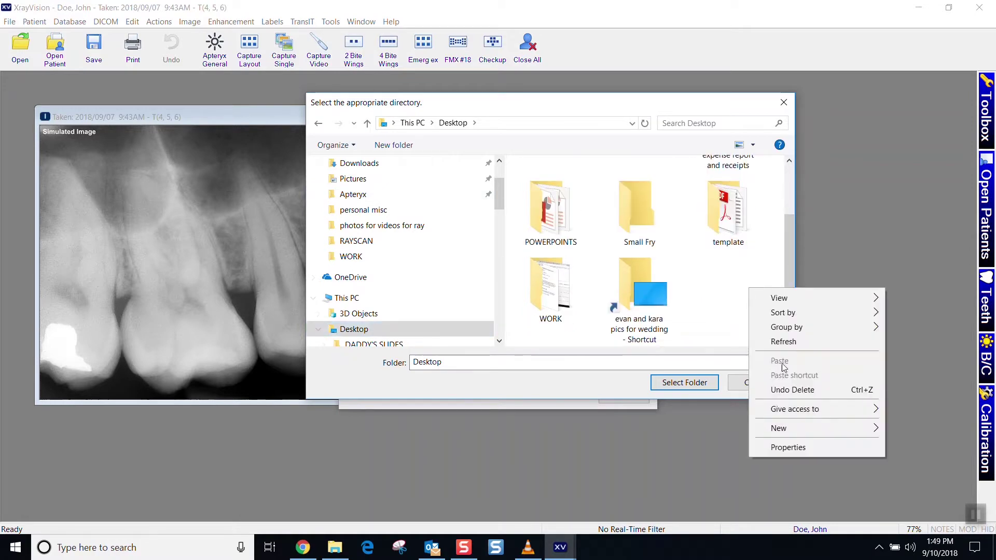
pyautogui.moveTo(794, 429)
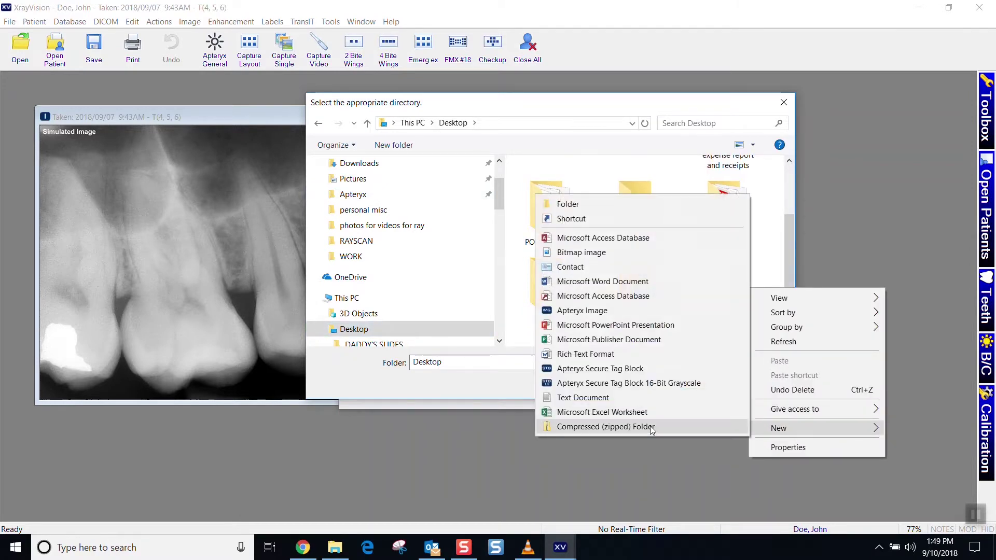
pyautogui.click(602, 204)
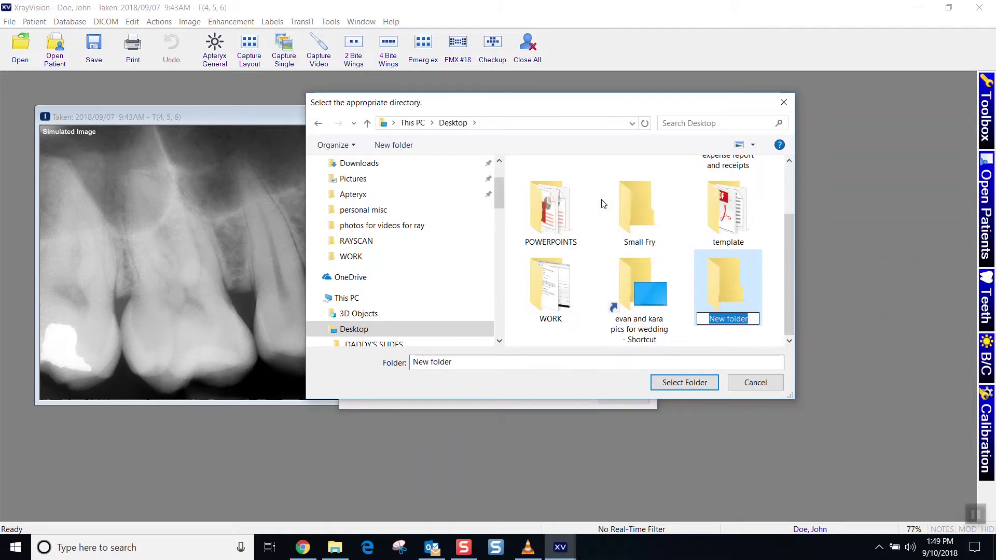
pyautogui.write('Exporte')
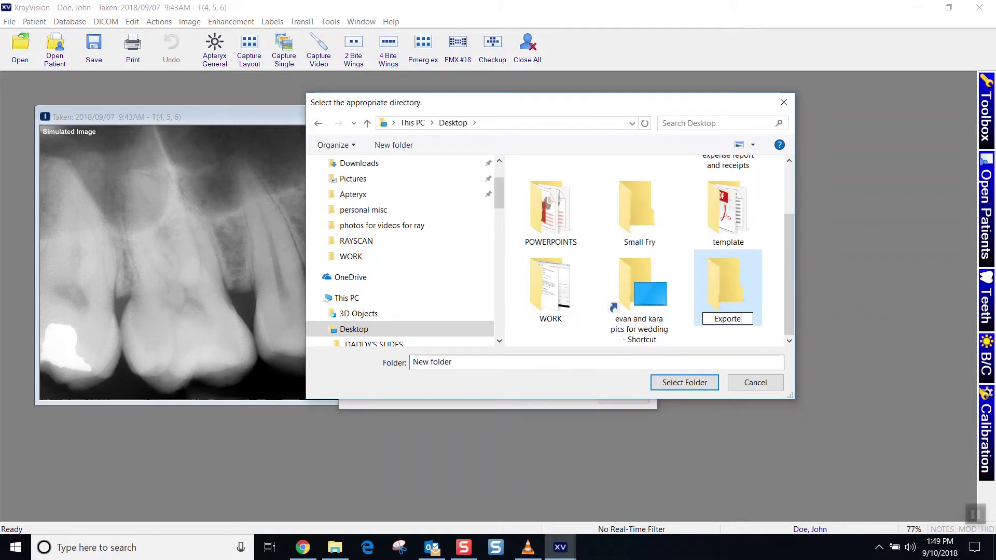
pyautogui.write('d Images')
pyautogui.press('Return')
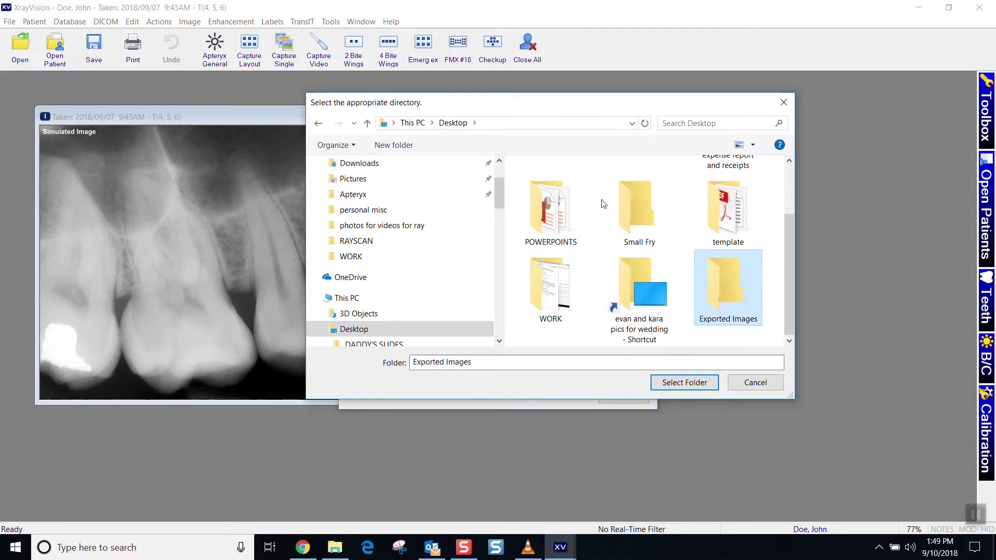
# - Use the Exported Images folder as the target path and enable a subdirectory based on the current patient information
pyautogui.click(685, 388)
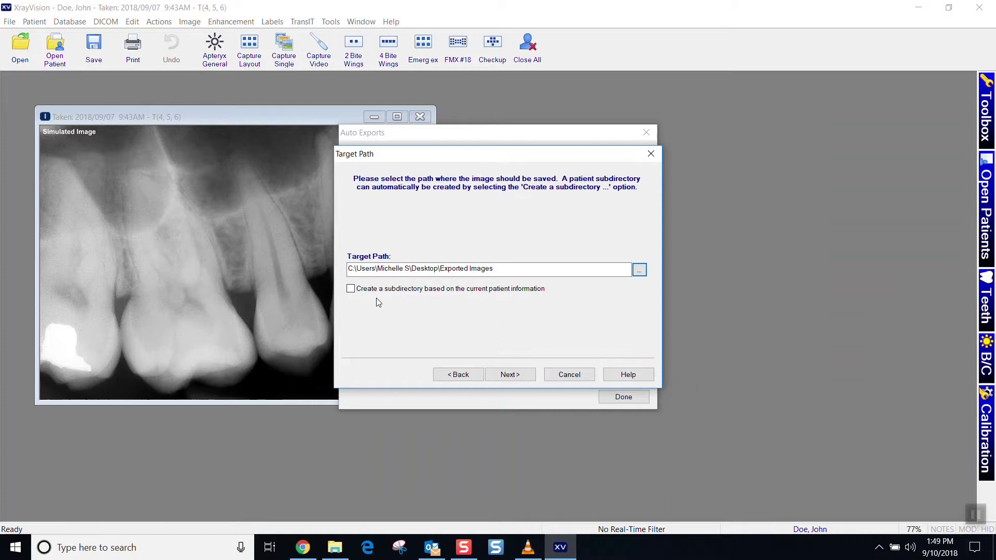
pyautogui.click(351, 288)
pyautogui.click(515, 379)
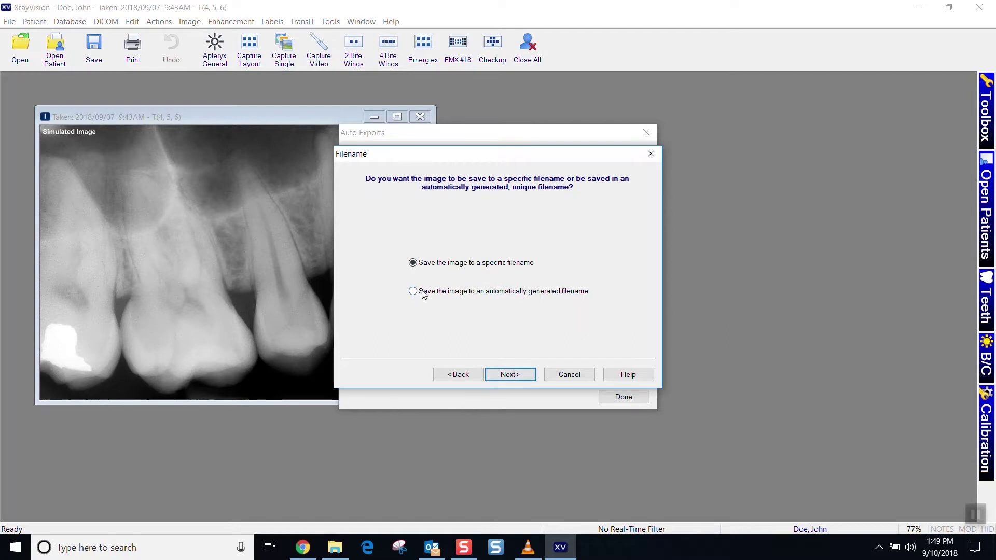
# - Save images to an automatically generated filename that includes patient information, without specifying a file extension
pyautogui.click(413, 292)
pyautogui.click(518, 379)
pyautogui.click(518, 379)
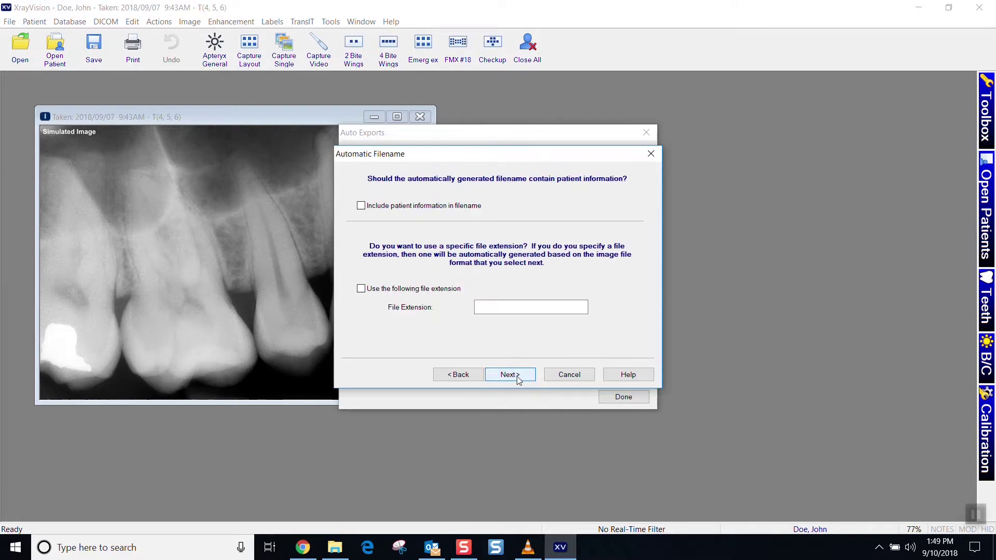
pyautogui.click(362, 206)
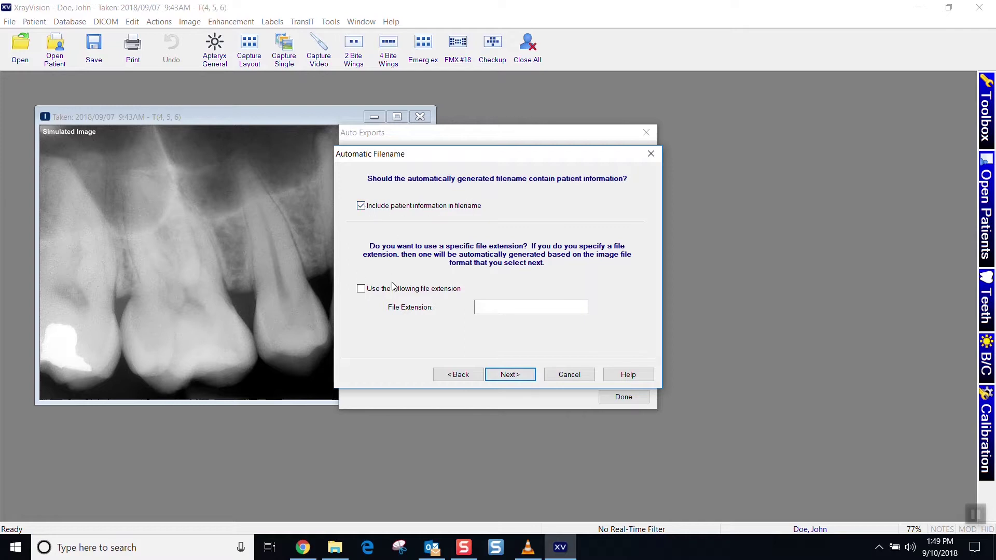
pyautogui.click(510, 376)
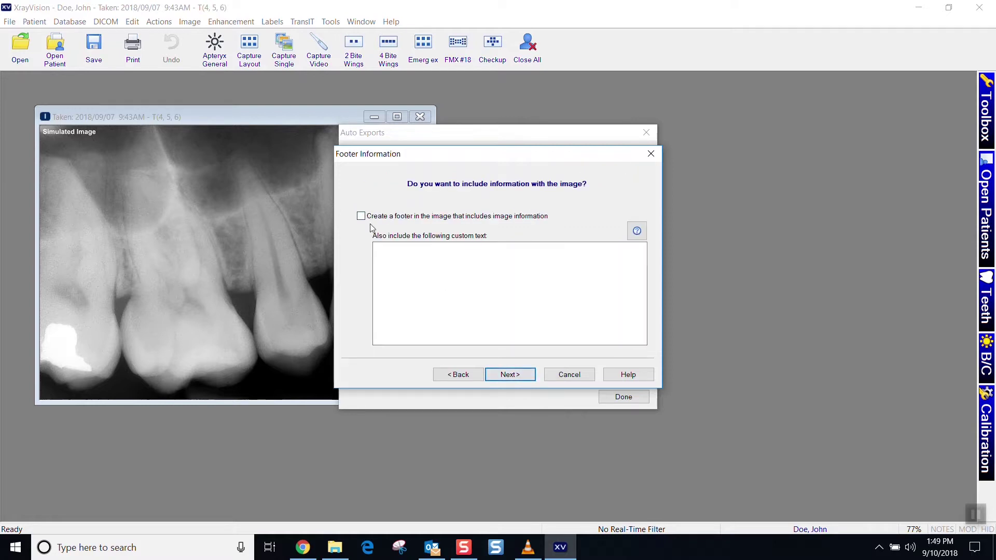
# - Leave out the image footer and finish the auto export with Jpeg Image (*.jpg, *.jpeg) as the file format
pyautogui.click(511, 374)
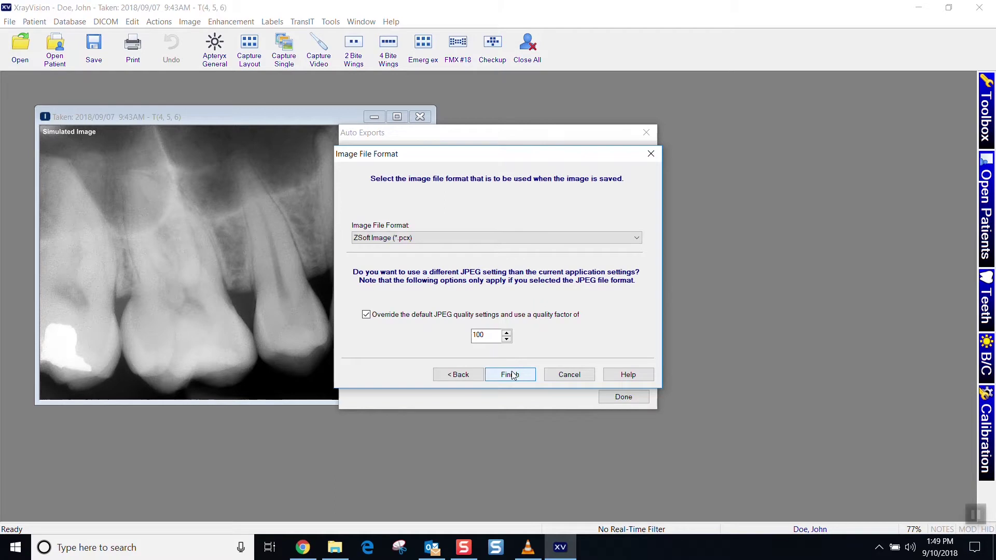
pyautogui.click(637, 239)
pyautogui.click(623, 257)
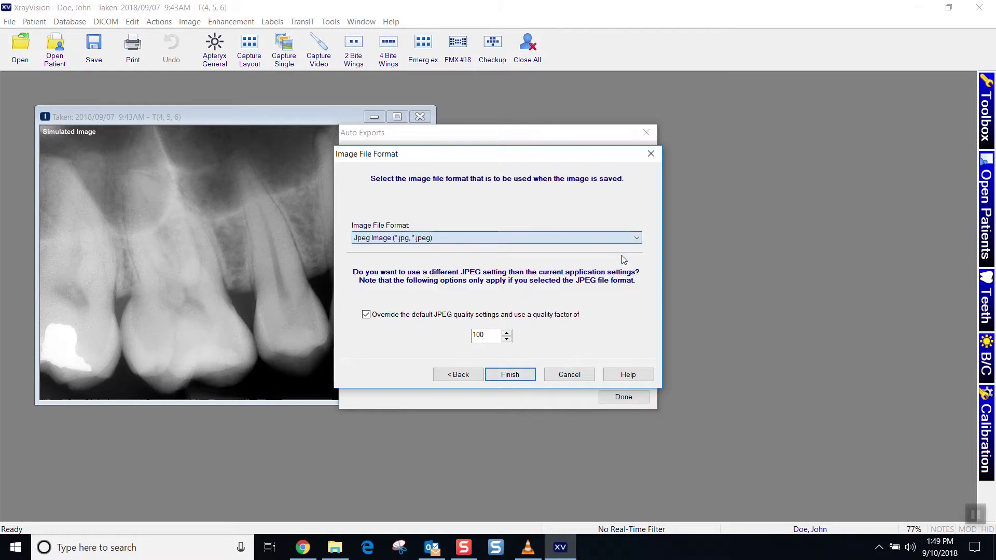
pyautogui.click(637, 238)
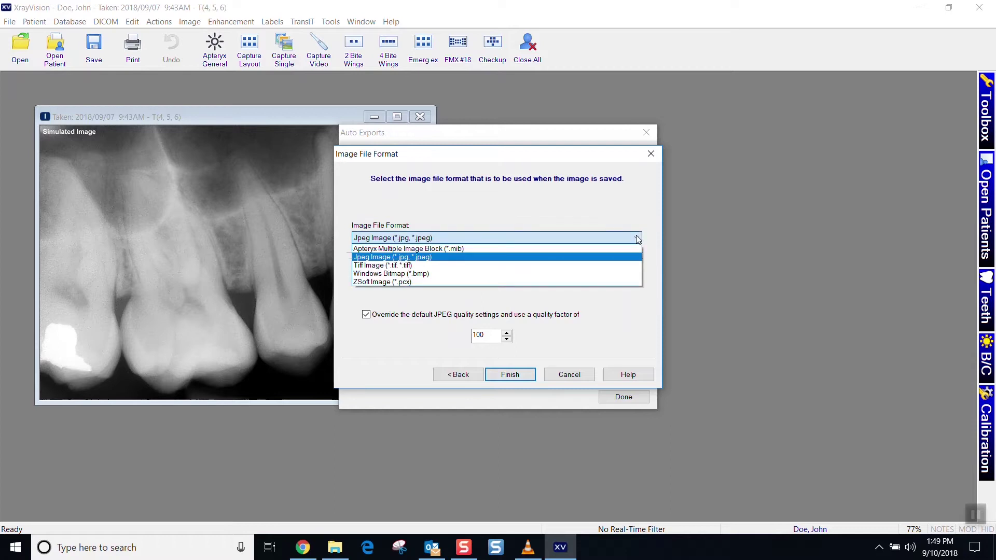
pyautogui.click(638, 239)
pyautogui.click(510, 374)
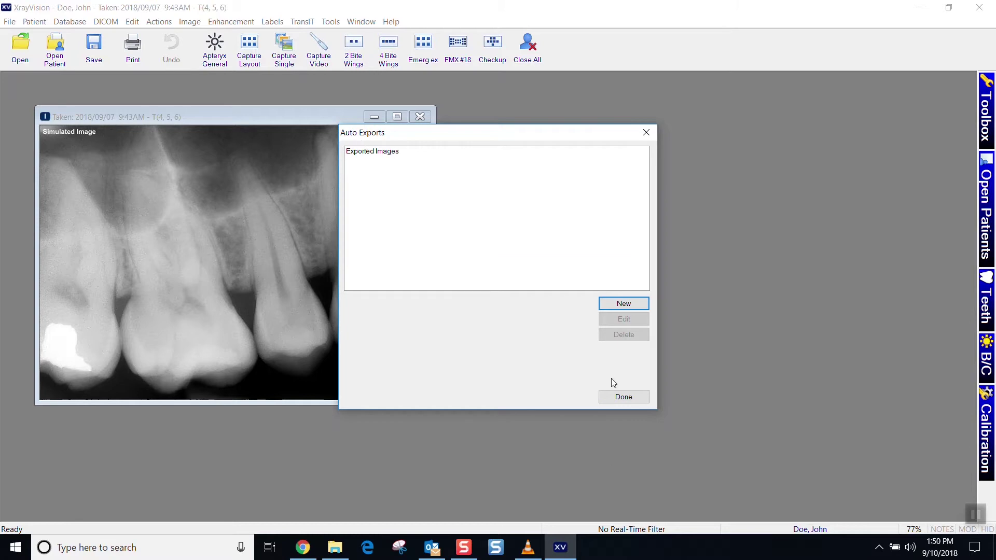
pyautogui.click(626, 399)
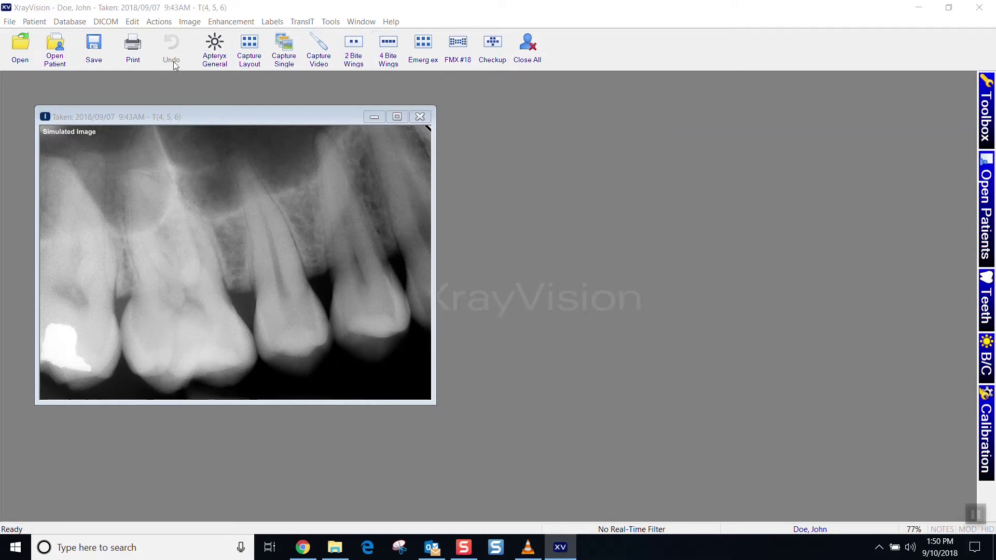
# - Export the open X-ray image with the Exported Images auto export
pyautogui.click(332, 23)
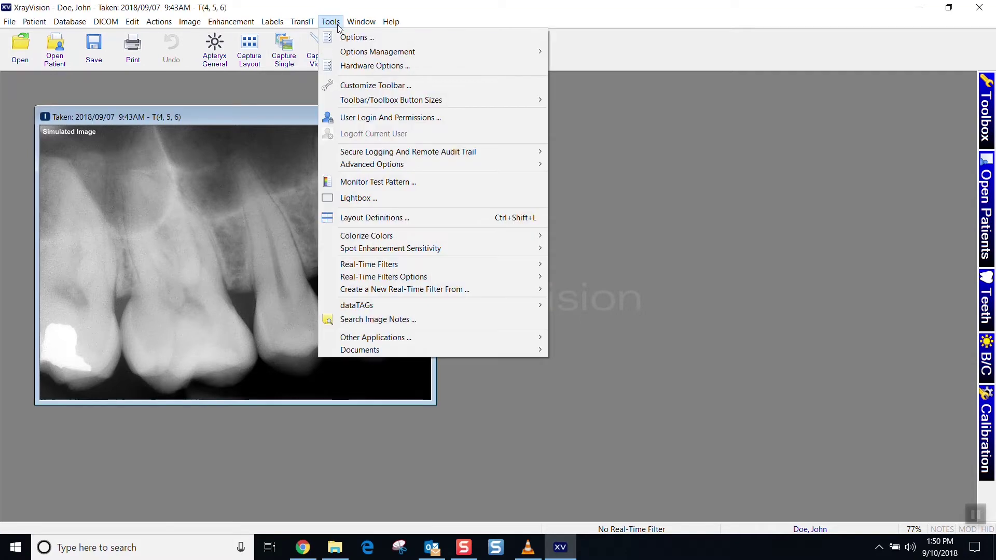
pyautogui.rightClick(204, 205)
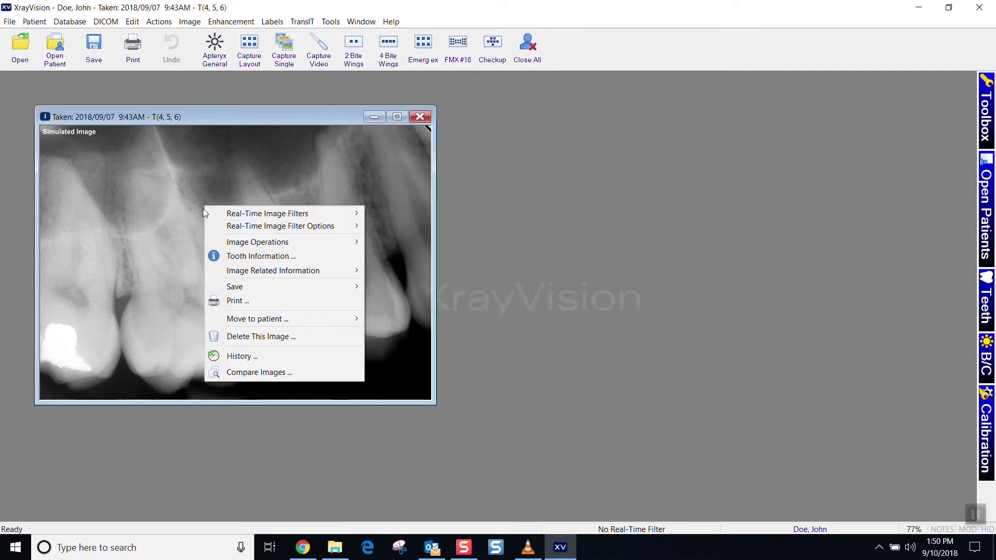
pyautogui.moveTo(242, 288)
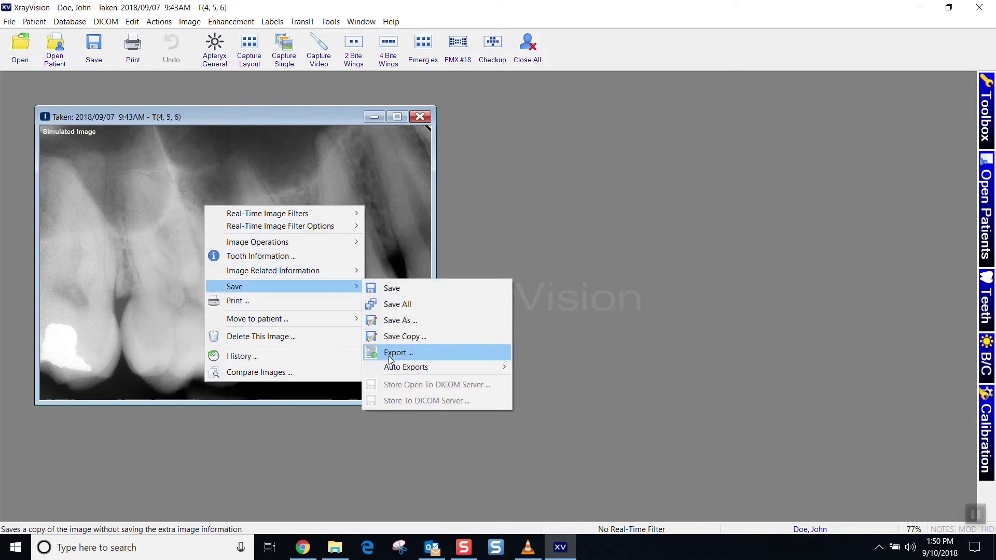
pyautogui.moveTo(396, 368)
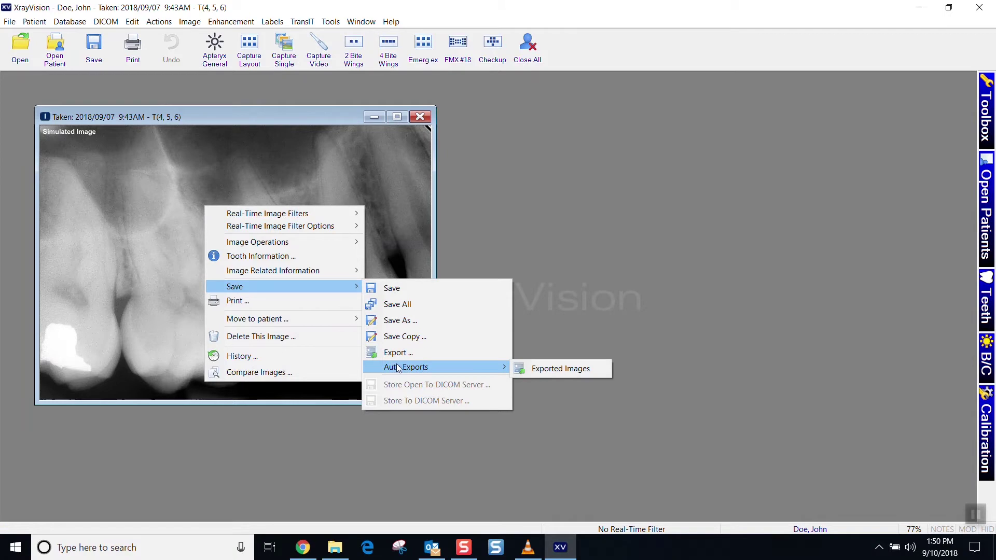
pyautogui.click(558, 369)
pyautogui.moveTo(503, 368)
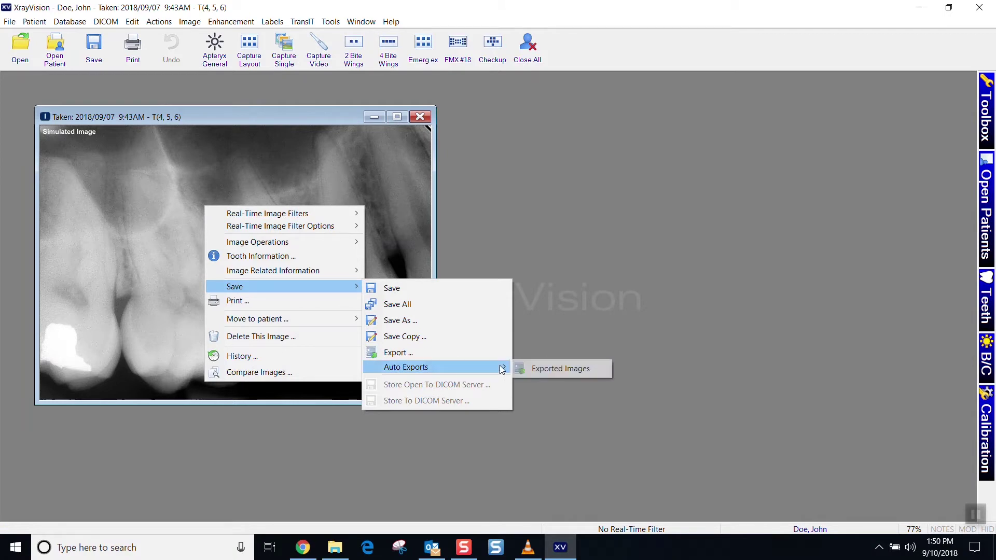
pyautogui.click(536, 373)
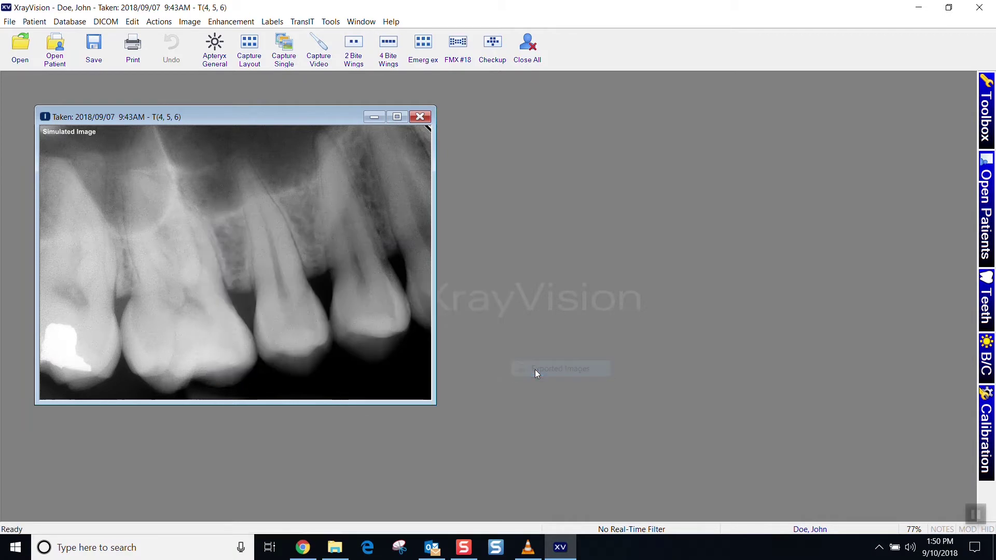
# - Switch to File Explorer and check the patient's subfolder in the Desktop's Exported Images folder for the exported image
pyautogui.click(335, 547)
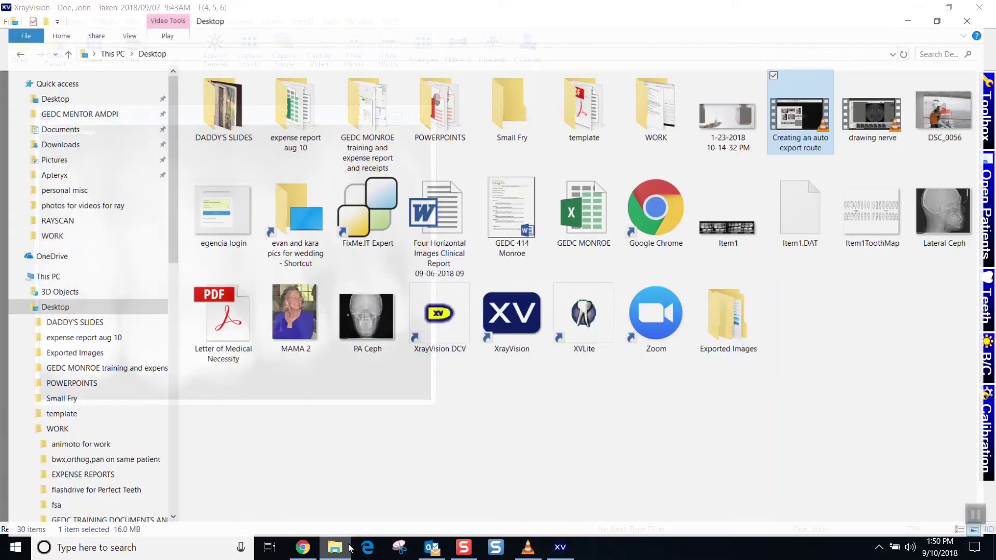
pyautogui.click(88, 85)
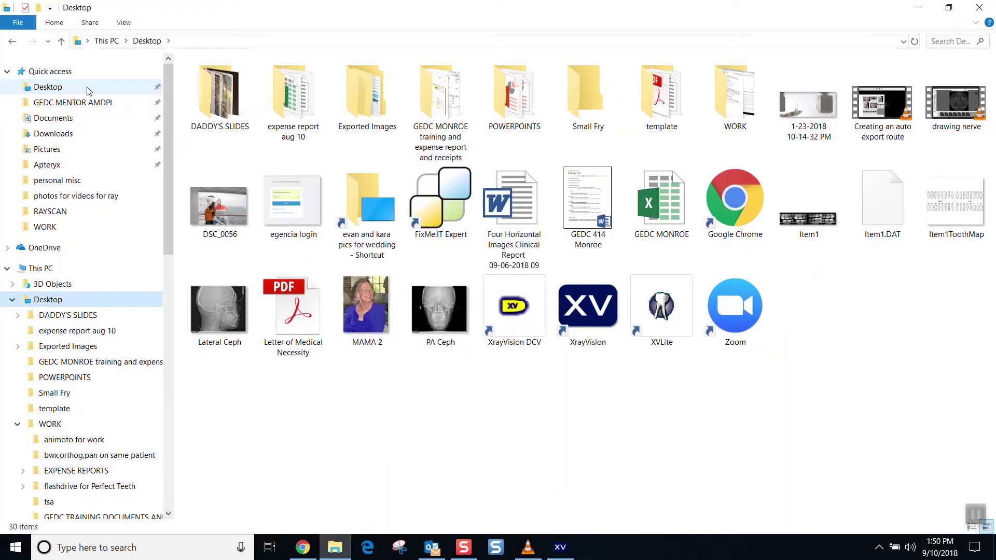
pyautogui.doubleClick(356, 92)
pyautogui.doubleClick(272, 91)
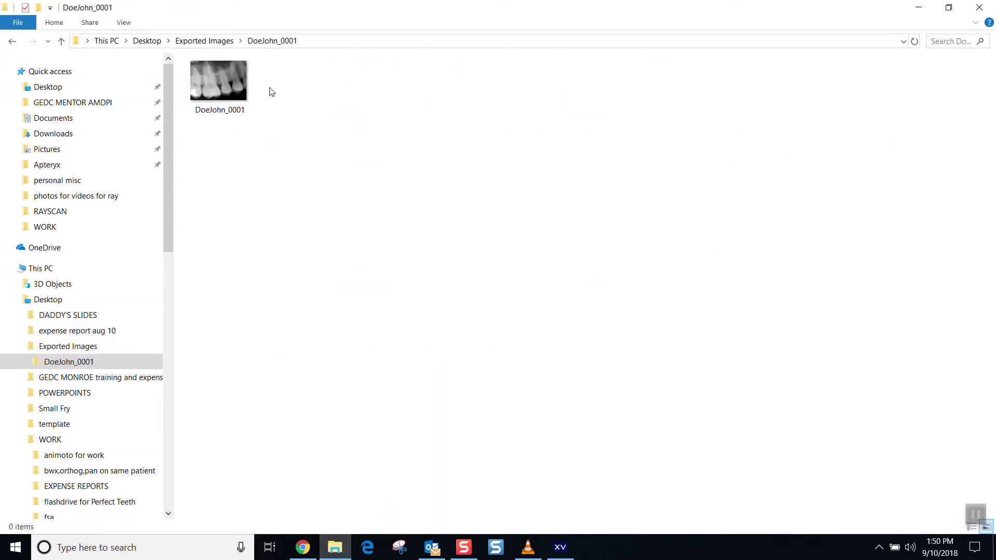
pyautogui.click(979, 7)
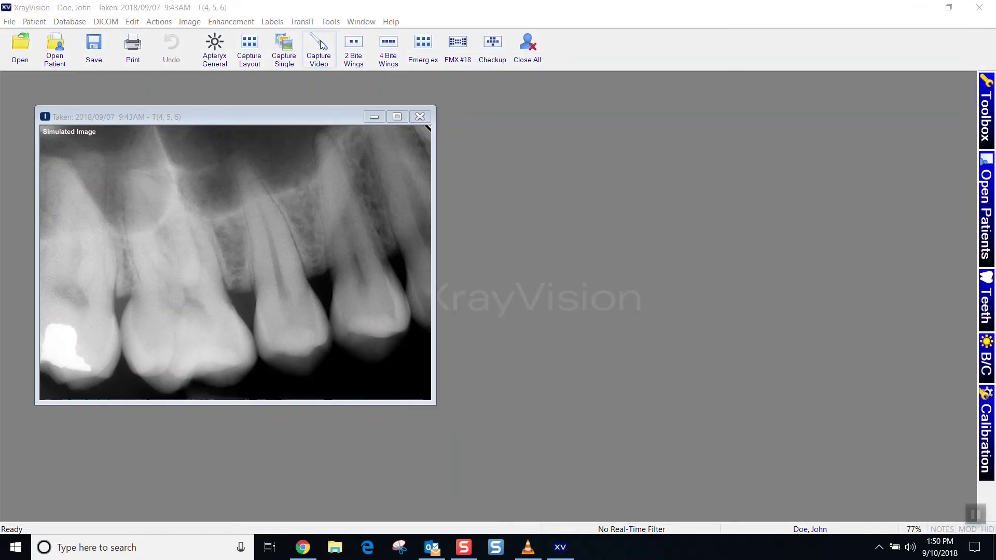
# - Add a new toolbar button and assign it the File category command Auto Export -> Exported Images
pyautogui.click(330, 21)
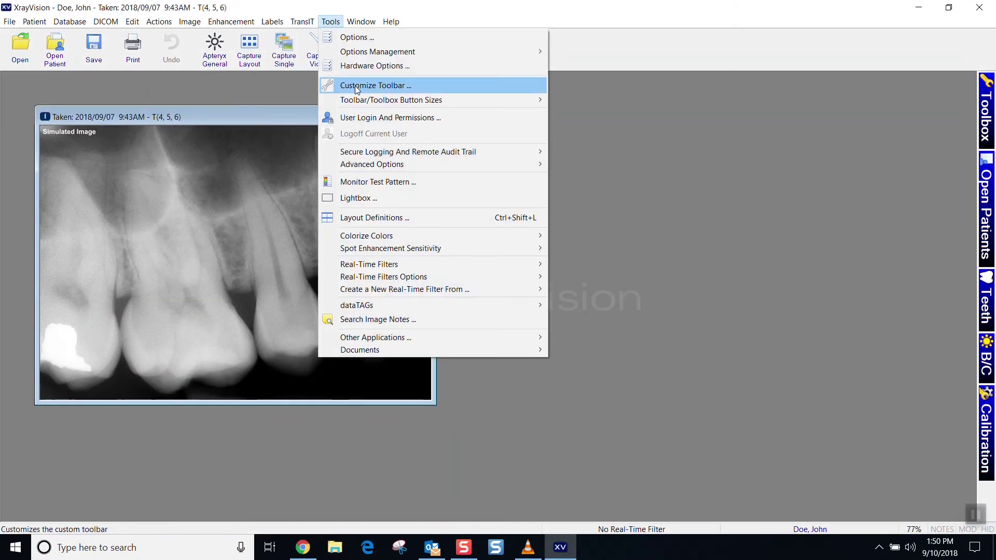
pyautogui.click(359, 83)
pyautogui.click(595, 104)
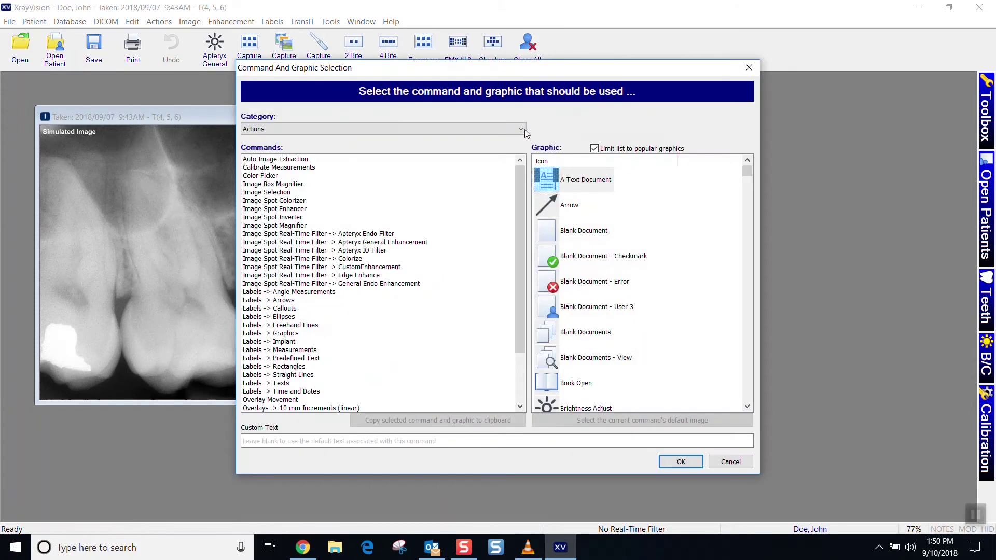
pyautogui.click(521, 130)
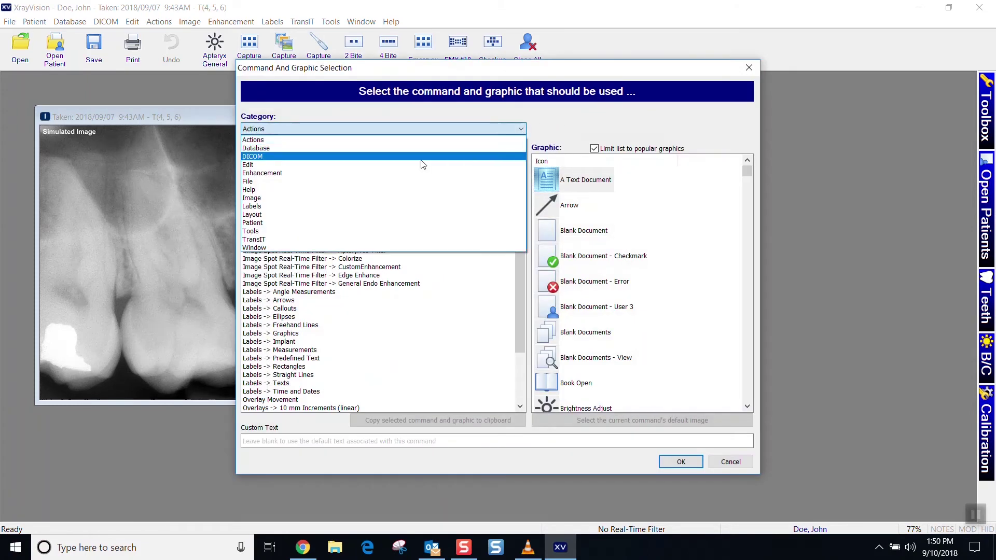
pyautogui.click(418, 181)
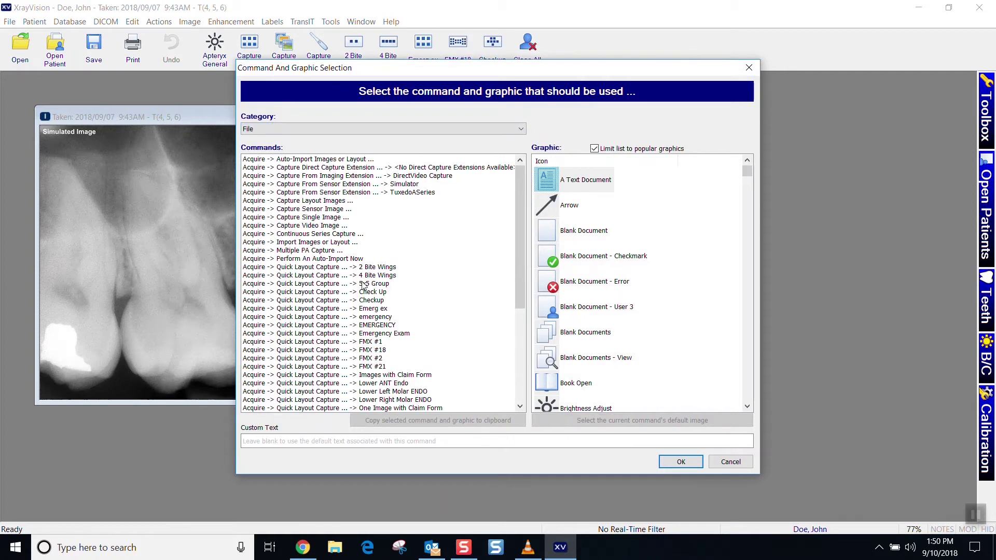
pyautogui.moveTo(517, 181); pyautogui.dragTo(516, 293)
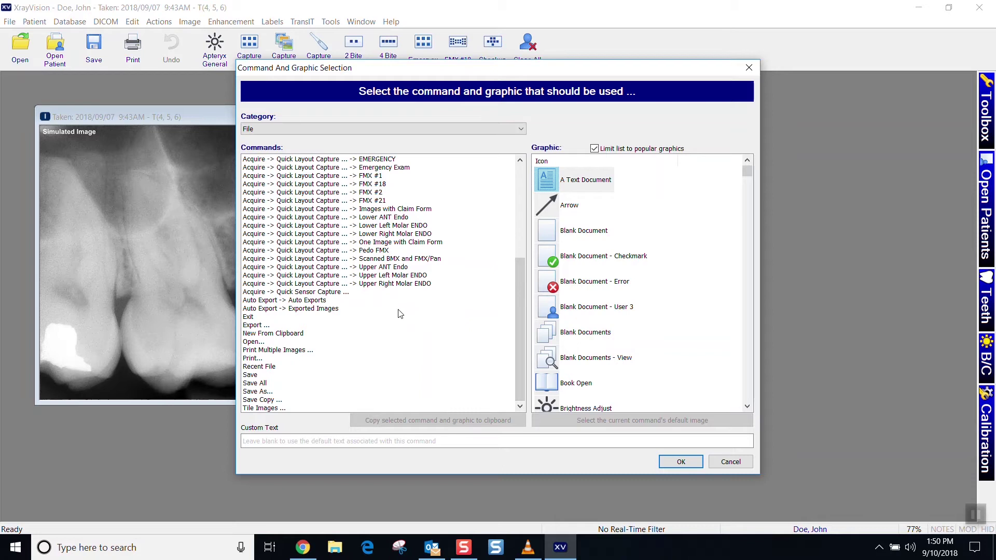
pyautogui.click(295, 314)
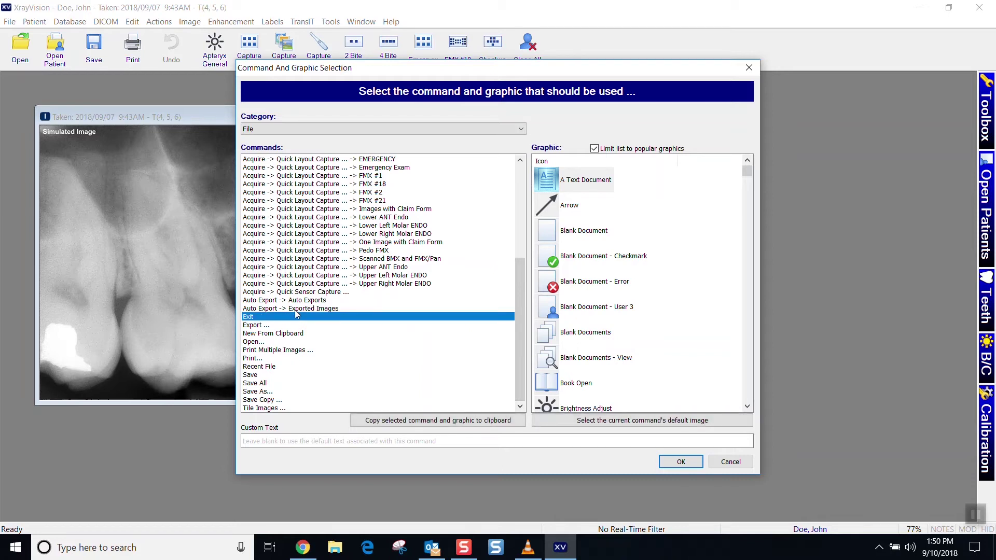
pyautogui.click(307, 309)
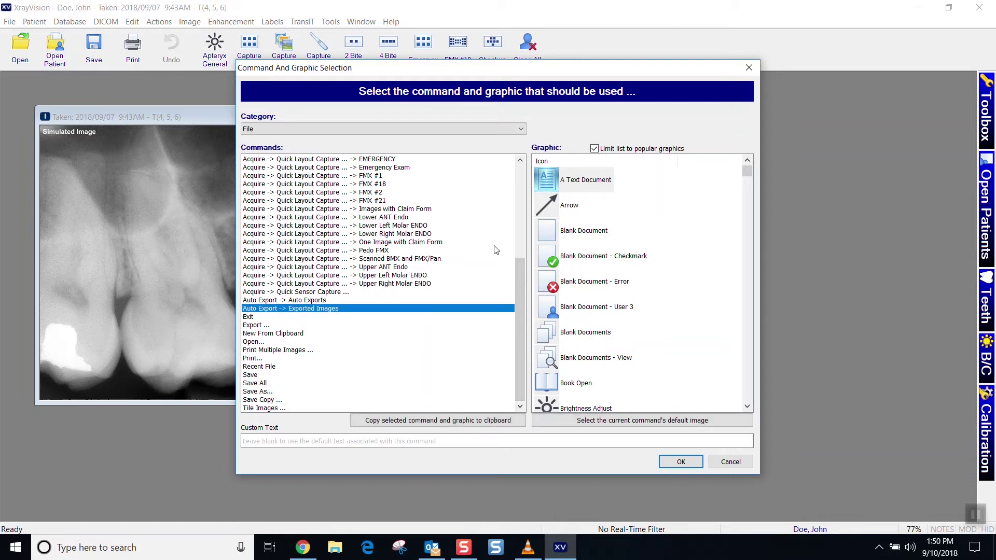
# - Give the new toolbar button the Arrow graphic and add it to the toolbar list
pyautogui.click(567, 209)
pyautogui.click(567, 209)
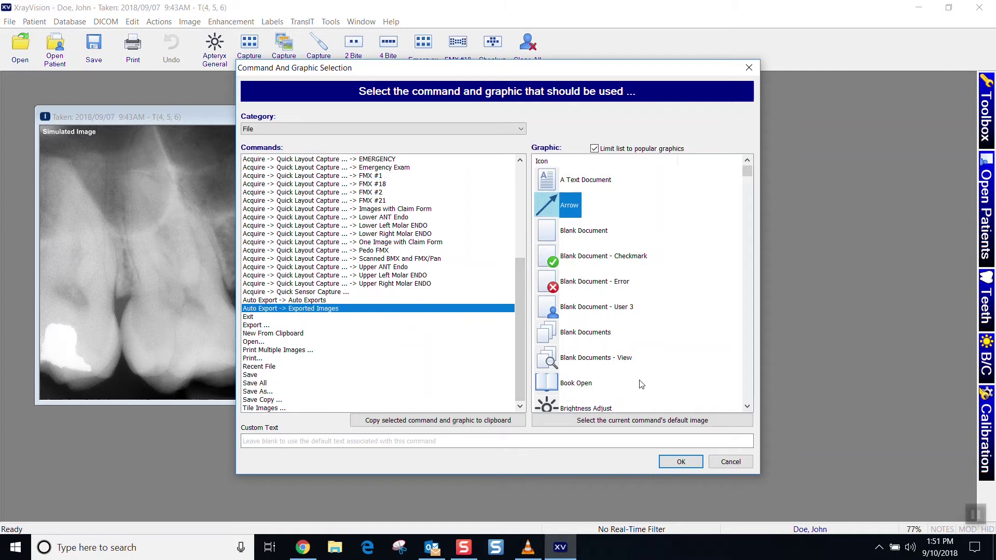
pyautogui.click(676, 459)
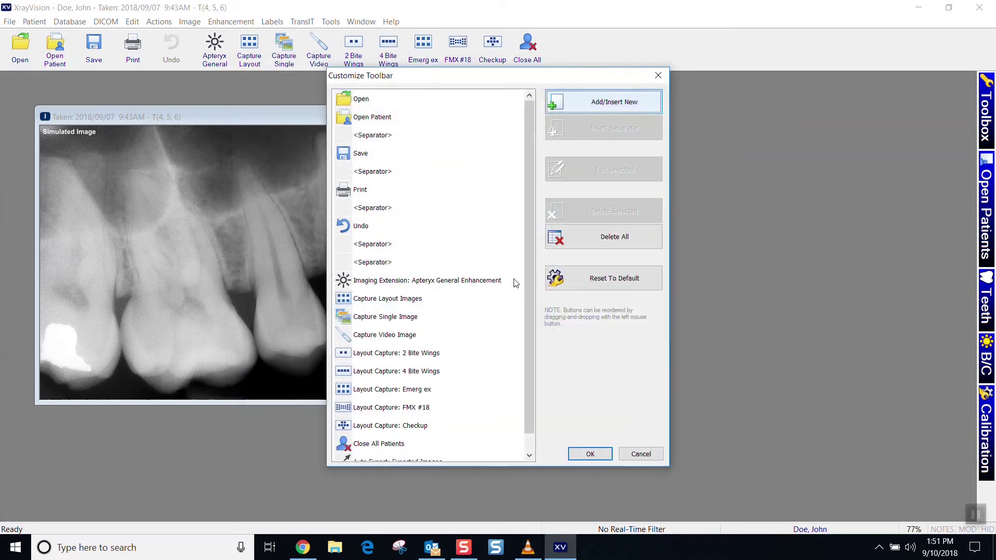
# - Place the Auto Export: Exported Images button between the two separators after Undo and apply the customized toolbar
pyautogui.moveTo(533, 272); pyautogui.dragTo(533, 290)
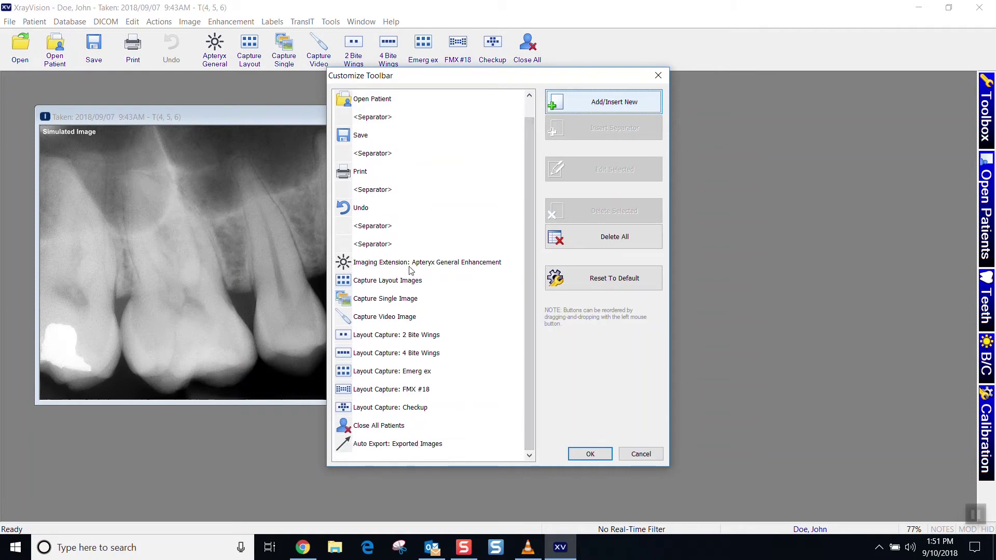
pyautogui.moveTo(346, 445); pyautogui.dragTo(340, 252)
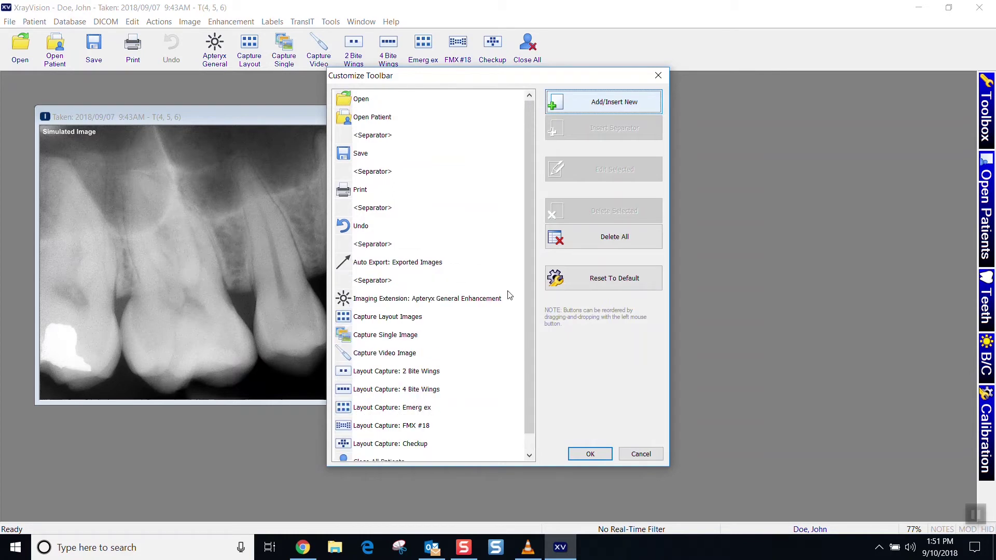
pyautogui.click(584, 451)
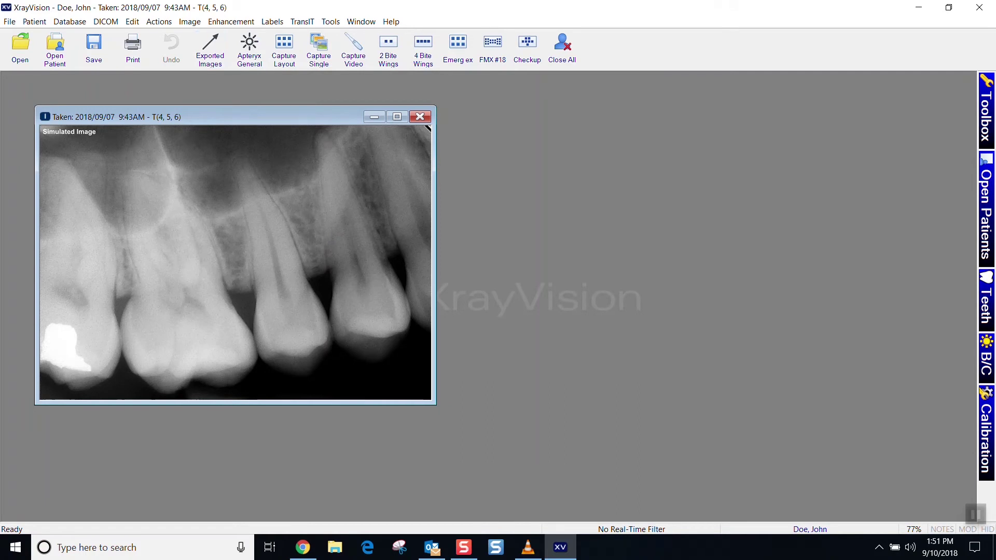
# - Switch to the Desktop, move the Exported Images folder to an empty area away from the other icons, and open it
pyautogui.click(920, 6)
pyautogui.moveTo(179, 155); pyautogui.dragTo(672, 218)
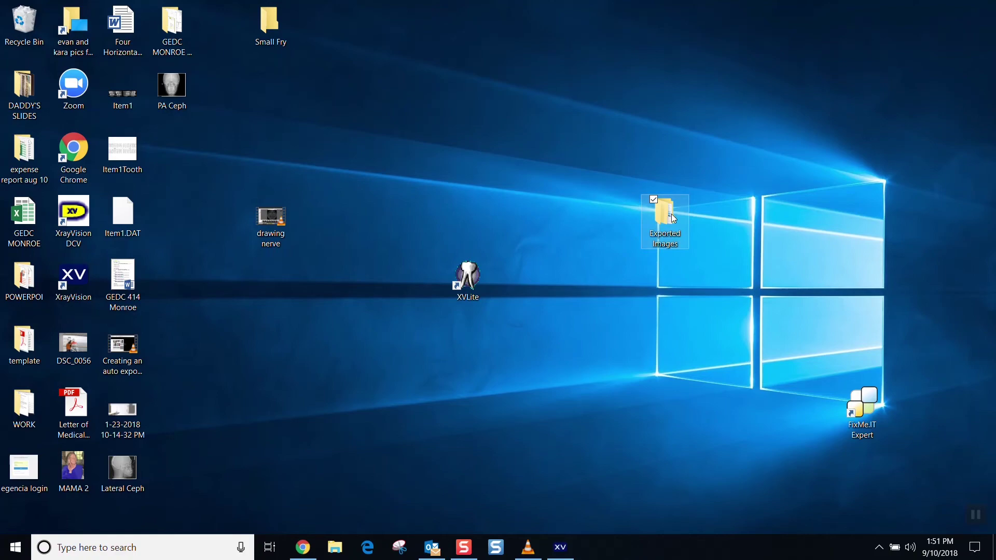
pyautogui.doubleClick(671, 214)
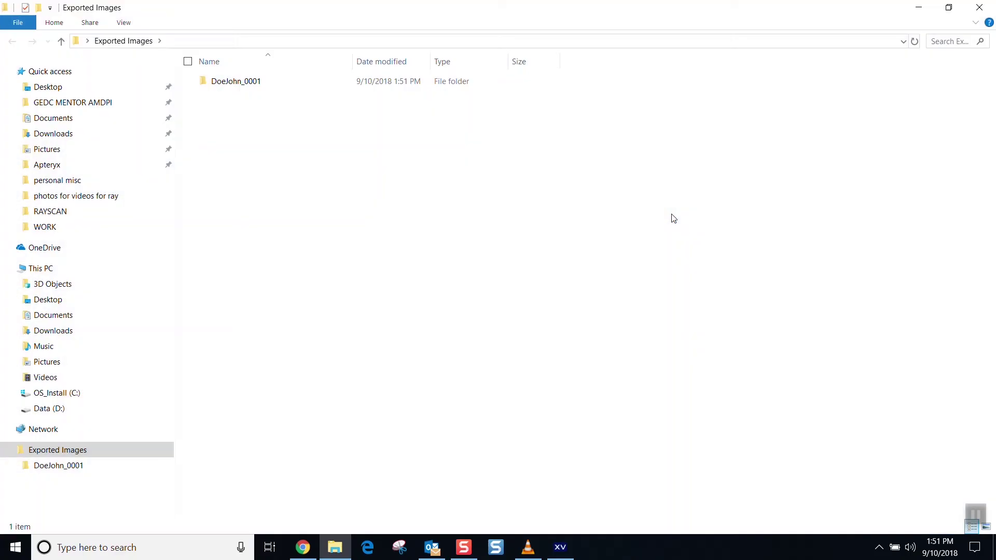
# - Check the patient's subfolder for the newly exported image and close the folder window
pyautogui.doubleClick(237, 82)
pyautogui.click(238, 82)
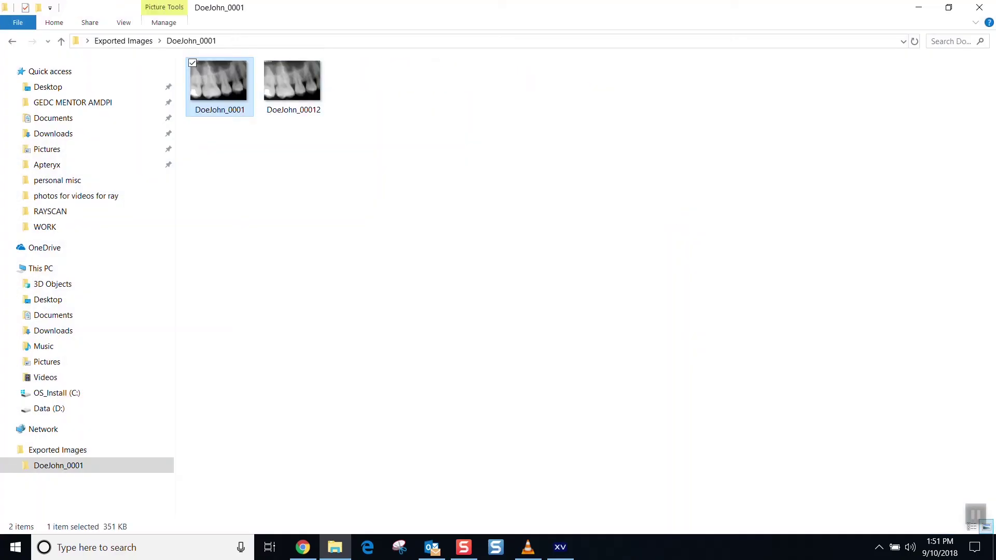
pyautogui.click(978, 8)
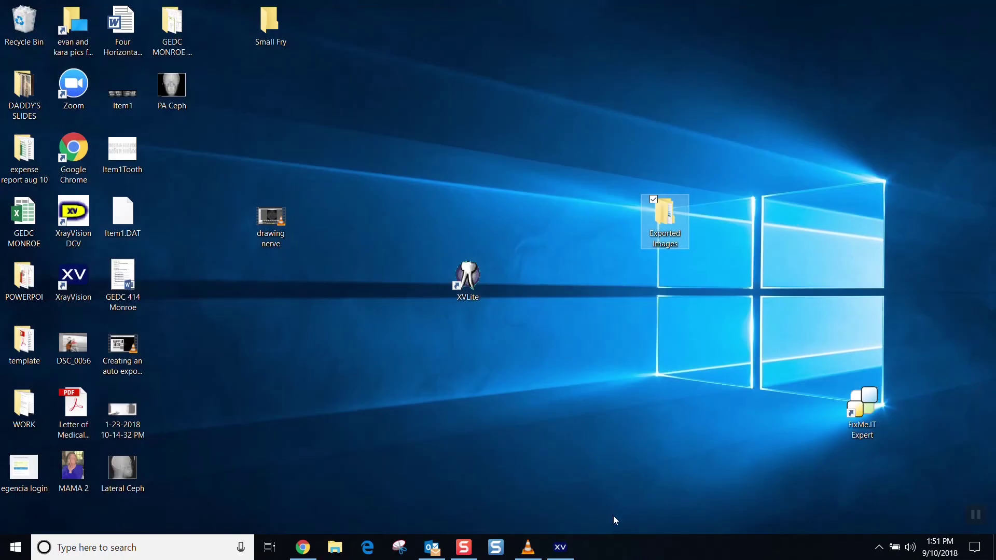
# - Switch back to XrayVision and open the patient's first listed image layout dated 2018/09/07
pyautogui.click(571, 544)
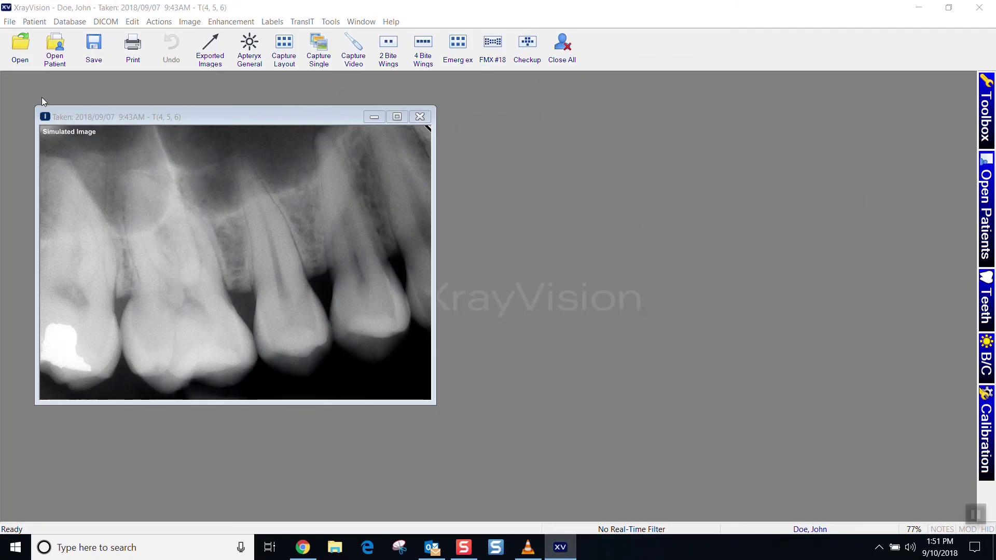
pyautogui.click(20, 48)
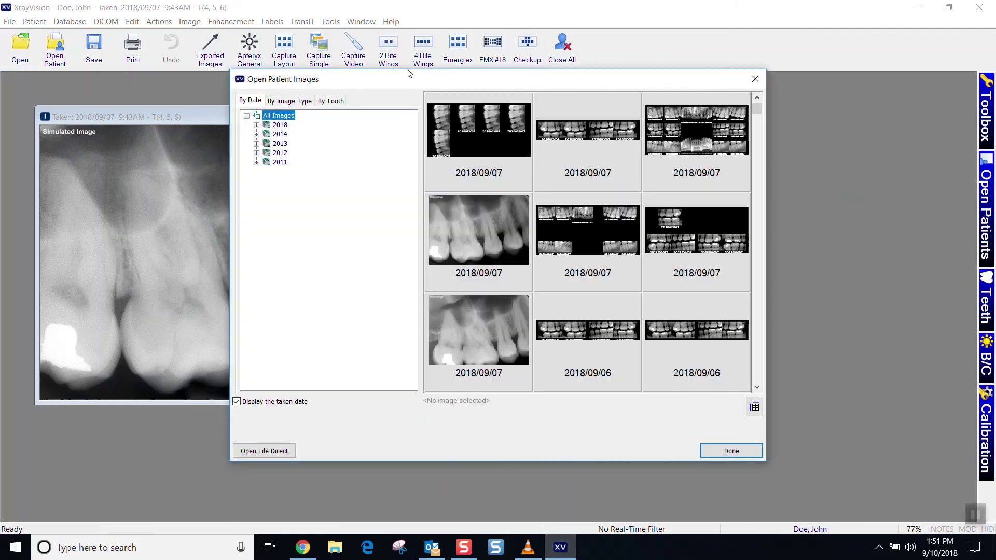
pyautogui.doubleClick(449, 109)
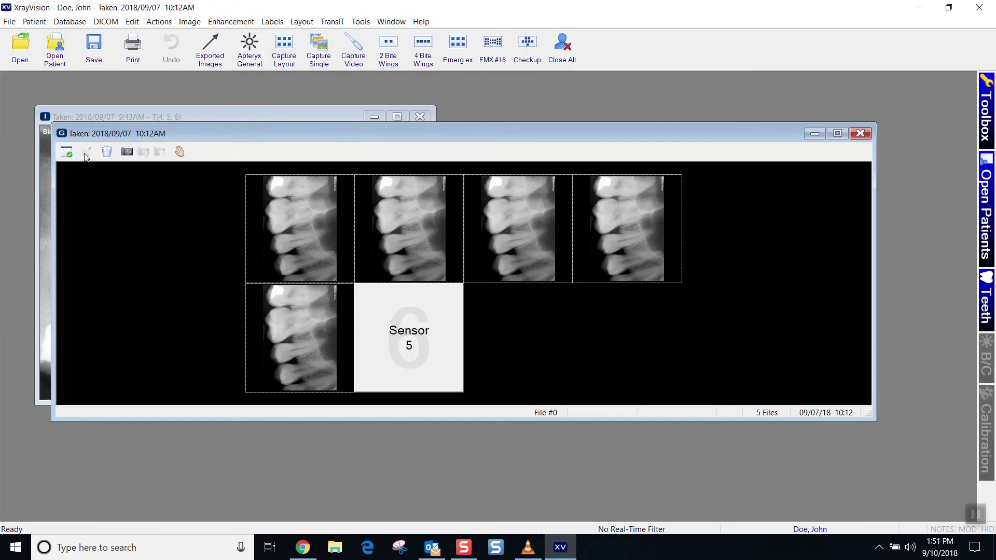
# - Export the open layout with Exported Images as a Medium (682 x 391 pixels) grayscale image
pyautogui.click(207, 58)
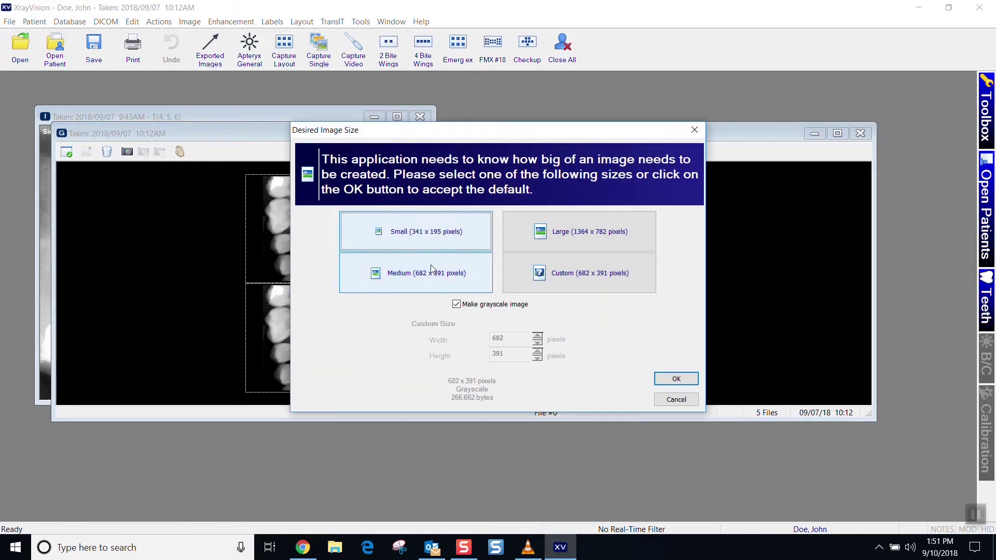
pyautogui.click(398, 275)
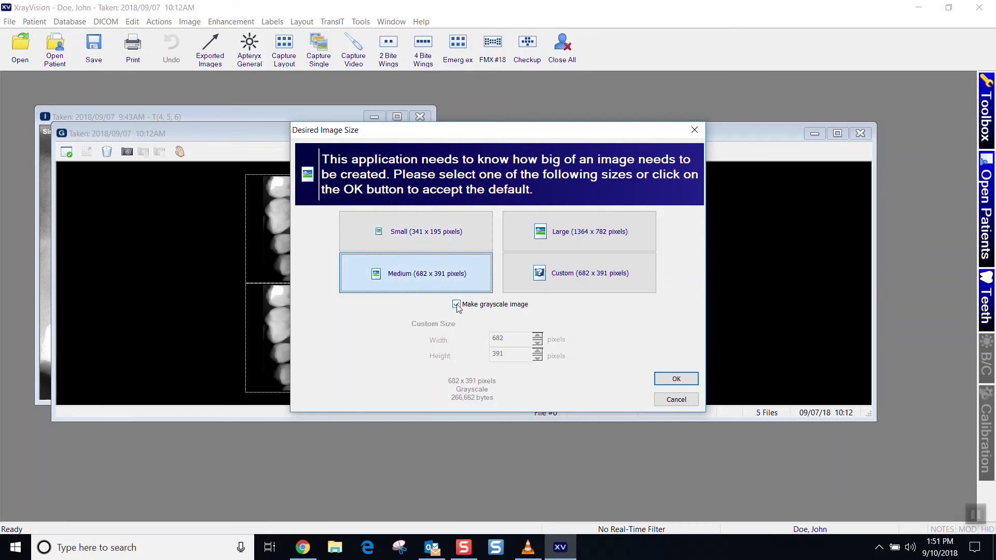
pyautogui.click(664, 377)
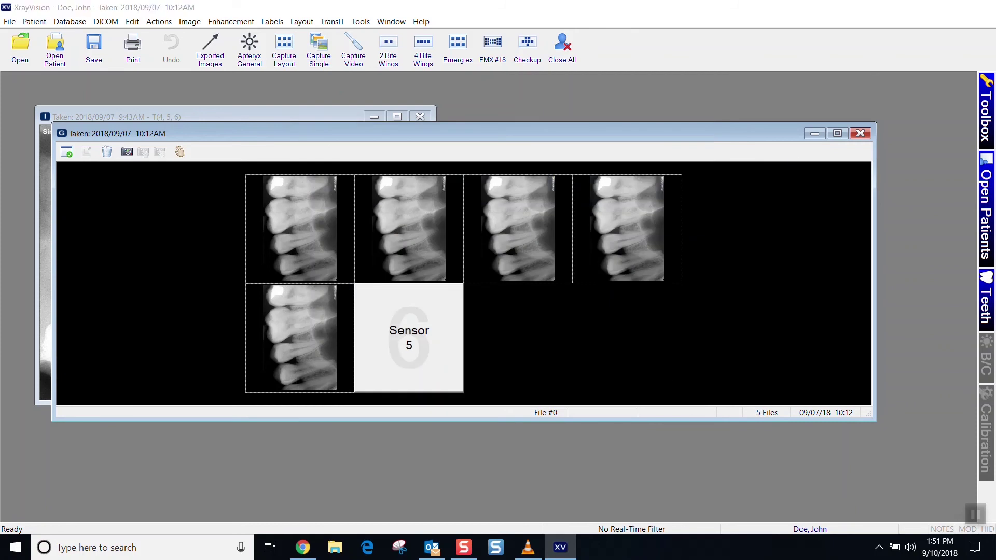
# - Return to the Desktop's Exported Images folder and view the exported layout image in the patient's subfolder, then close the image
pyautogui.click(919, 7)
pyautogui.doubleClick(666, 215)
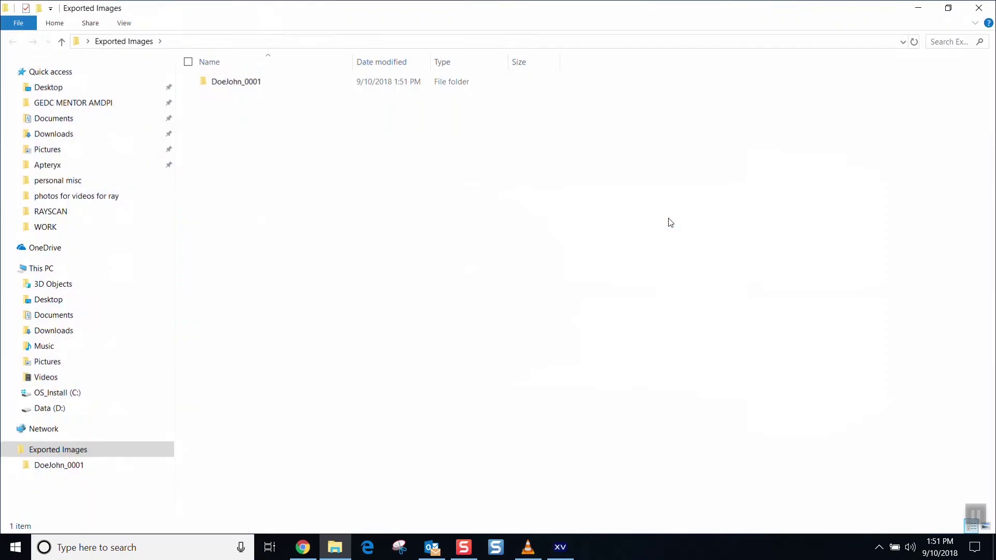
pyautogui.doubleClick(246, 83)
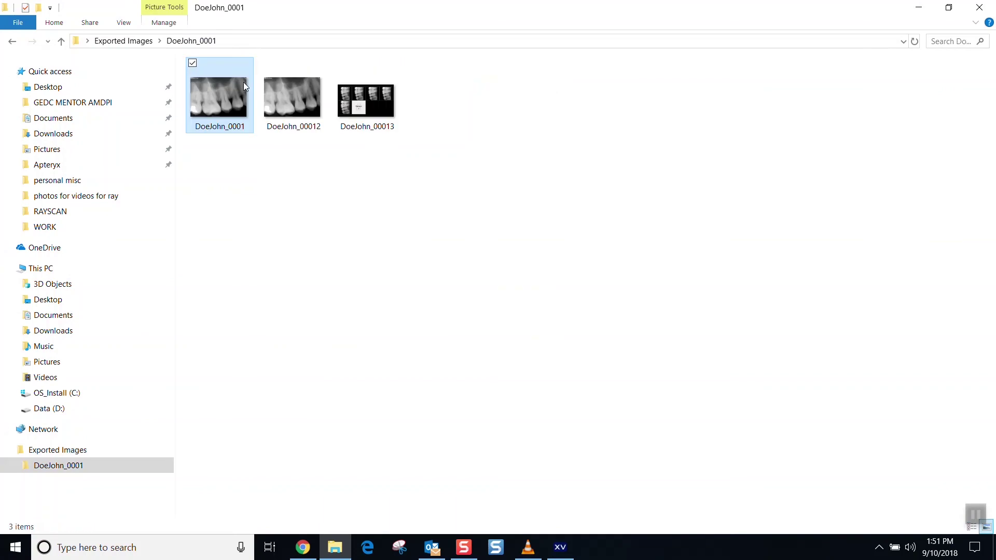
pyautogui.click(372, 97)
pyautogui.doubleClick(372, 95)
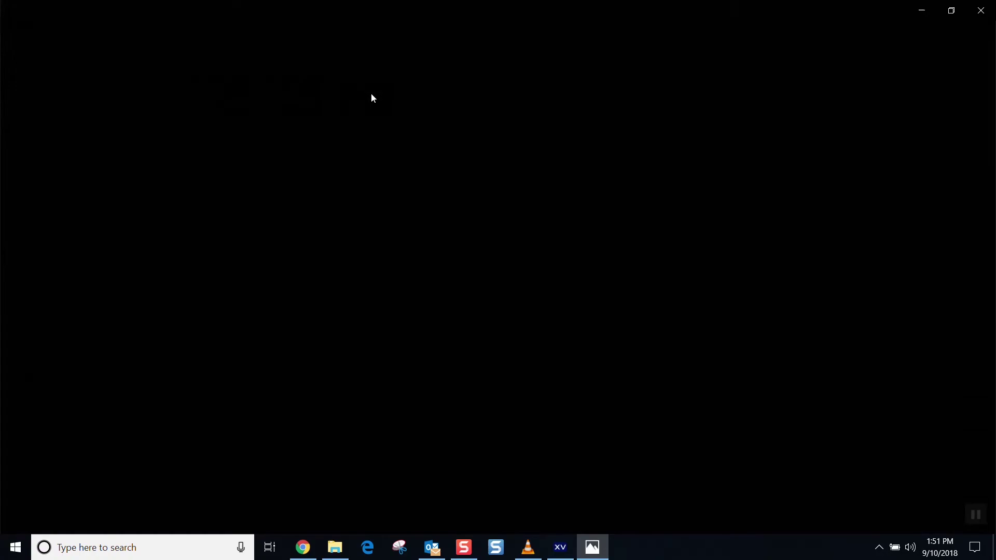
pyautogui.click(977, 12)
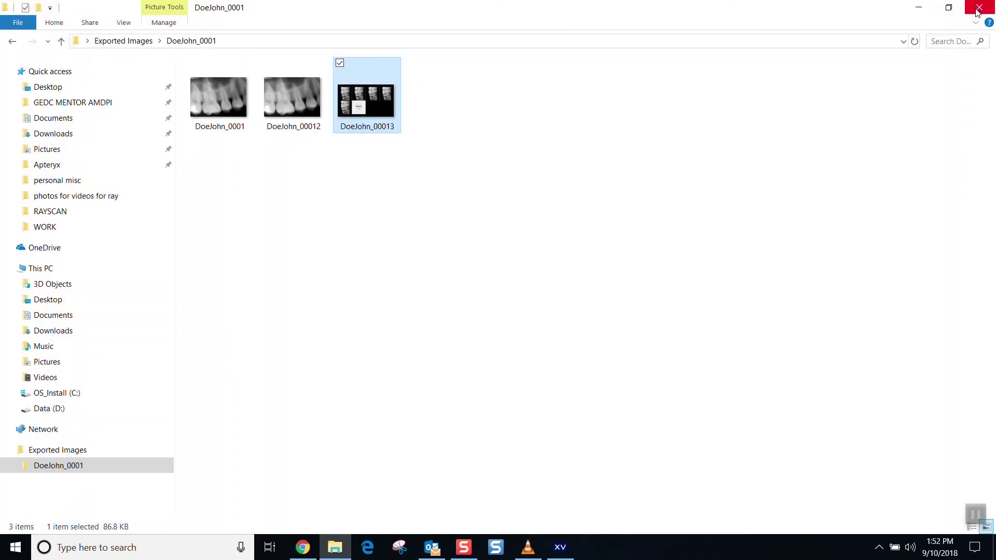